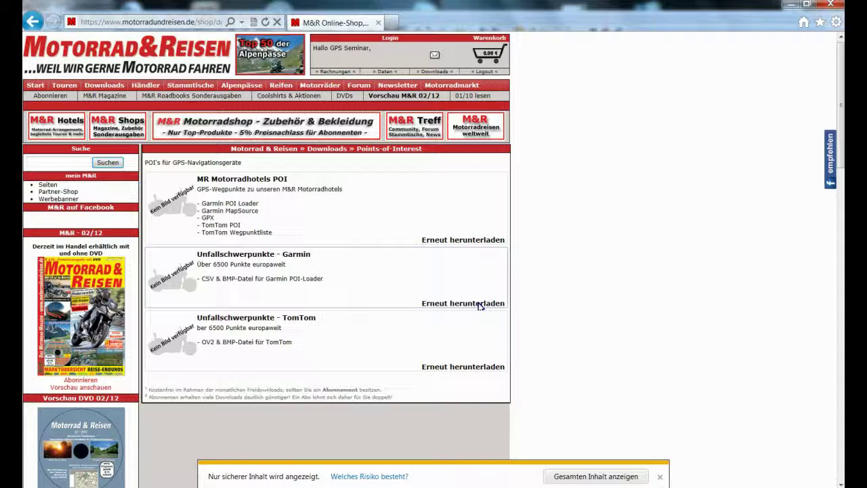
# Download and save the Unfallschwerpunkte - Garmin POI package, and open the computer's Downloads folder.
pyautogui.click(479, 304)
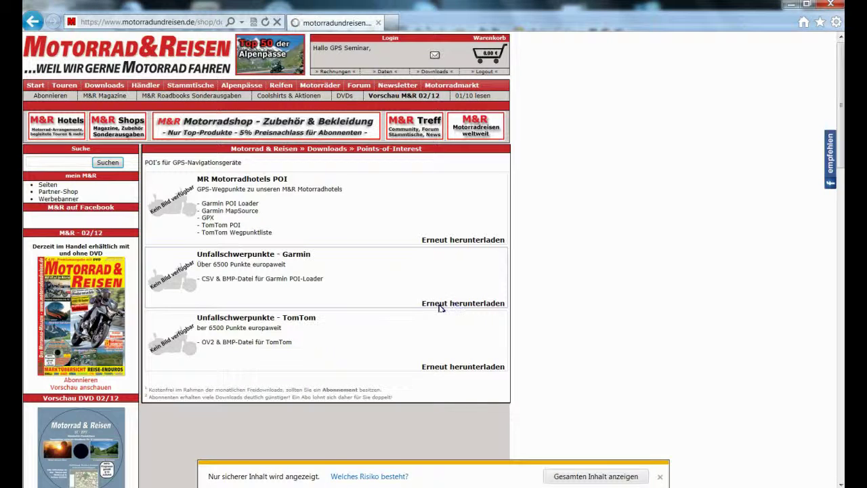
pyautogui.click(563, 477)
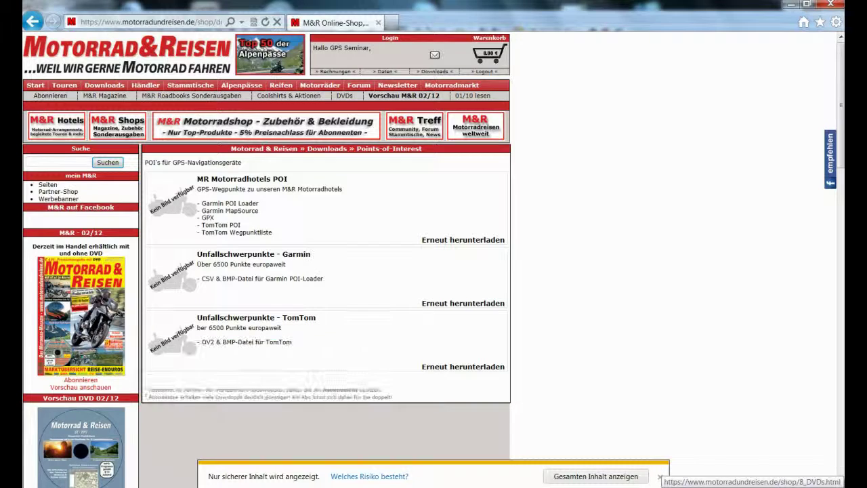
pyautogui.moveTo(106, 486)
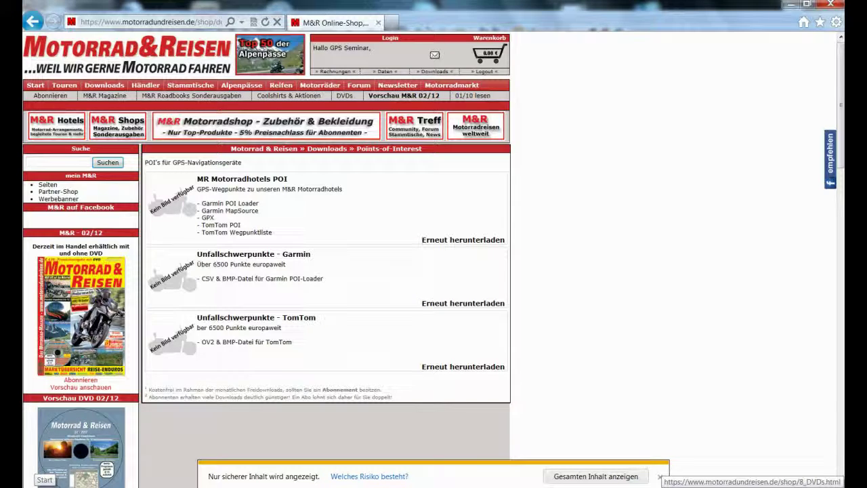
pyautogui.click(34, 477)
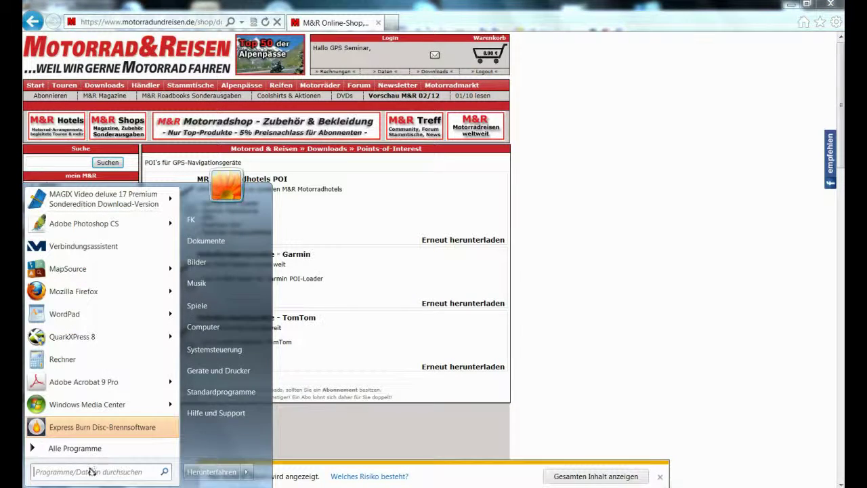
pyautogui.click(224, 329)
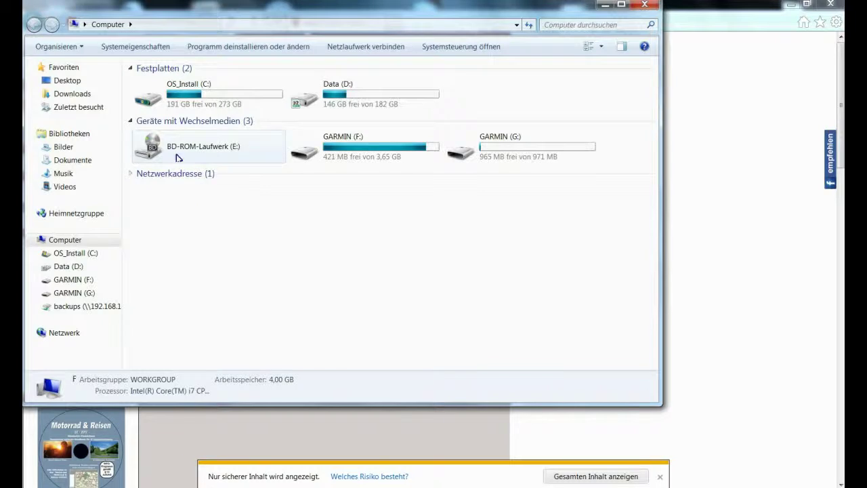
pyautogui.click(78, 96)
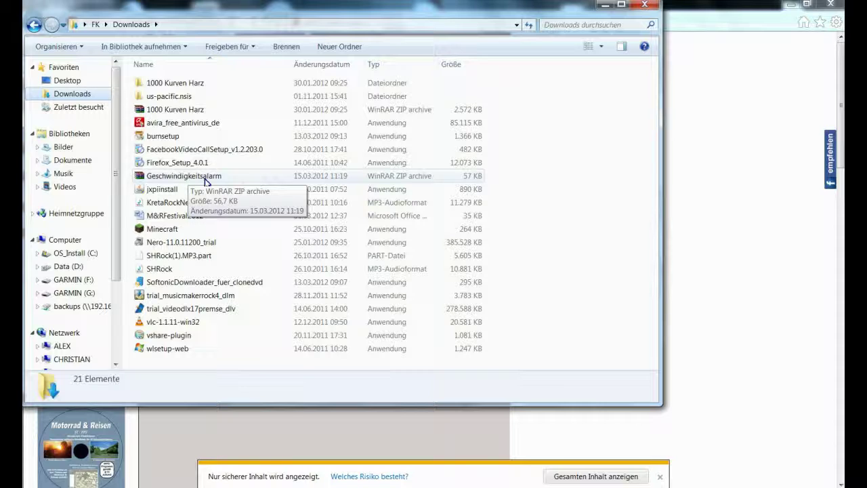
# Extract the Geschwindigkeitsalarm ZIP archive into its own folder of the same name, and close the Downloads window.
pyautogui.click(205, 176)
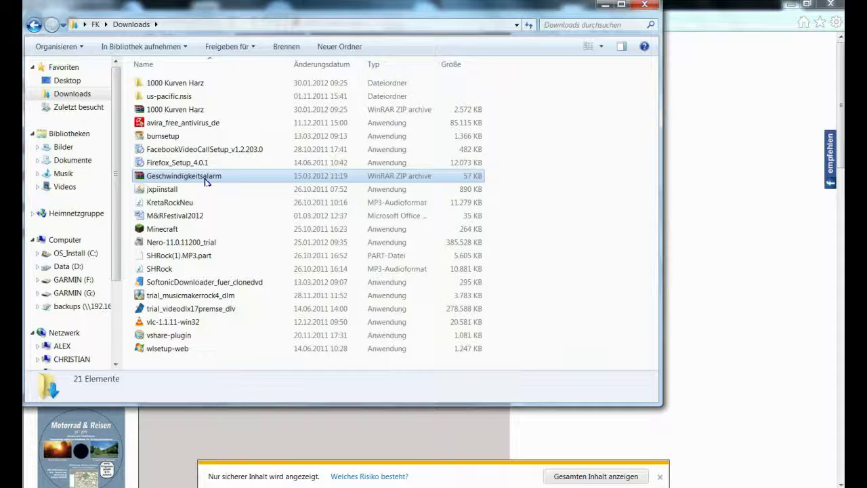
pyautogui.rightClick(206, 182)
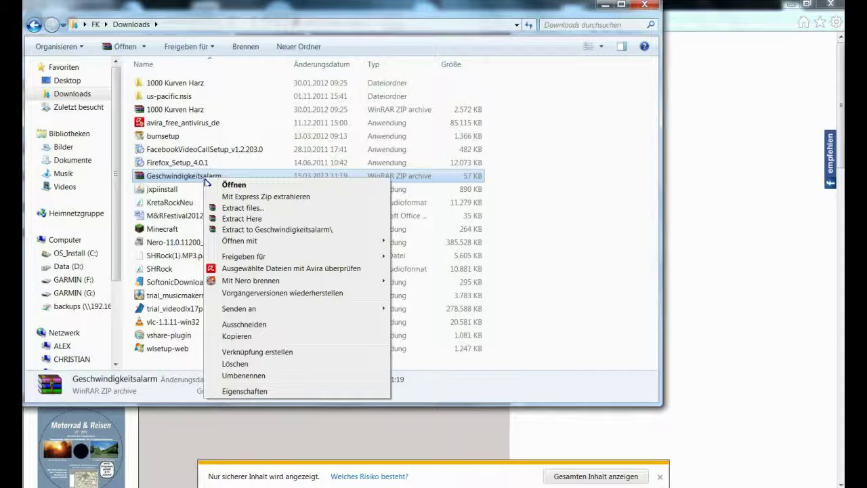
pyautogui.click(275, 230)
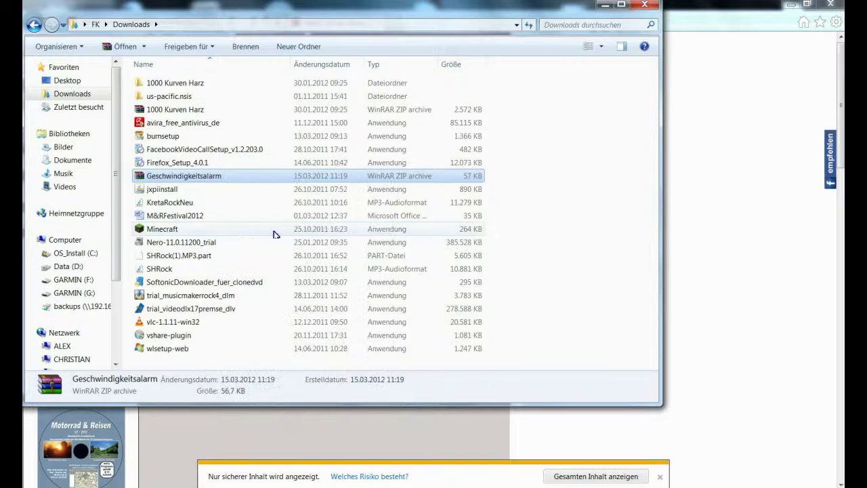
pyautogui.moveTo(215, 101)
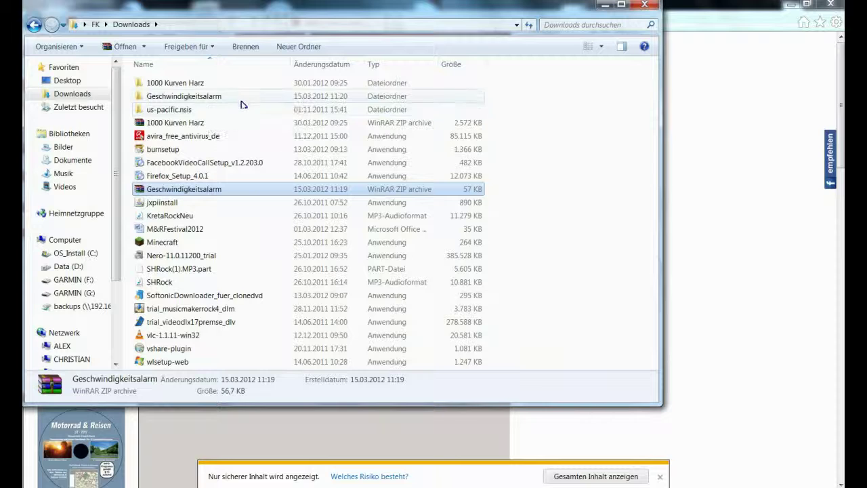
pyautogui.moveTo(244, 101)
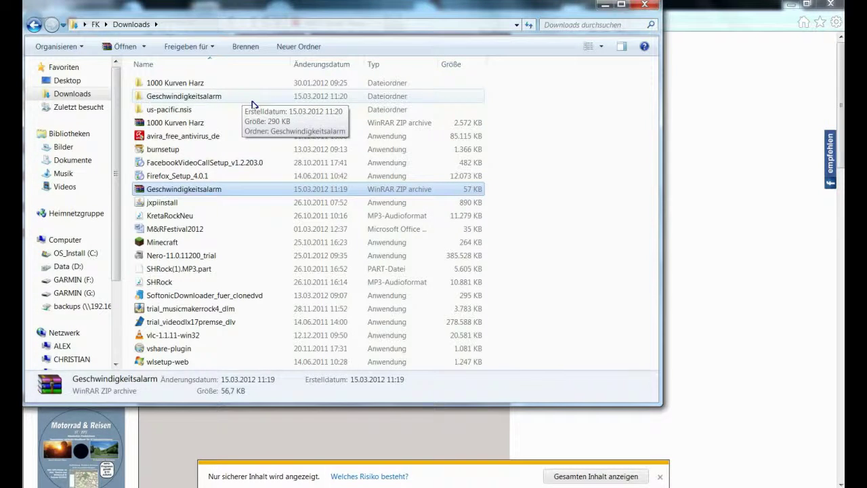
pyautogui.click(646, 6)
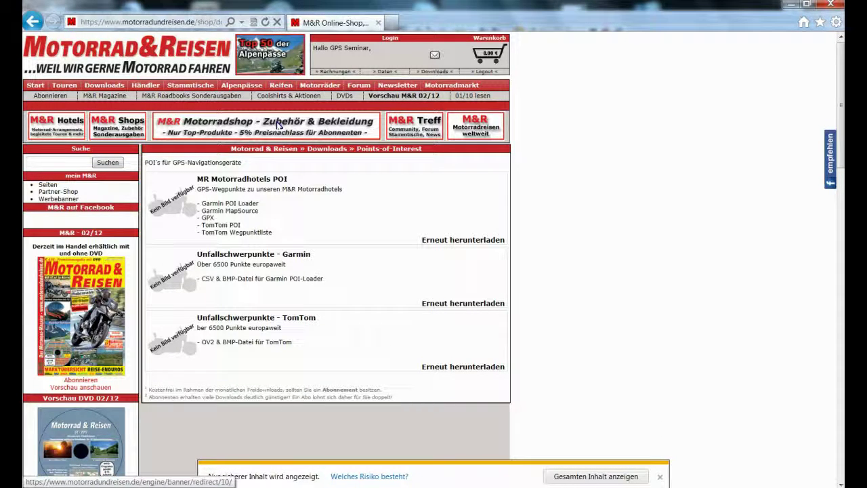
pyautogui.click(195, 25)
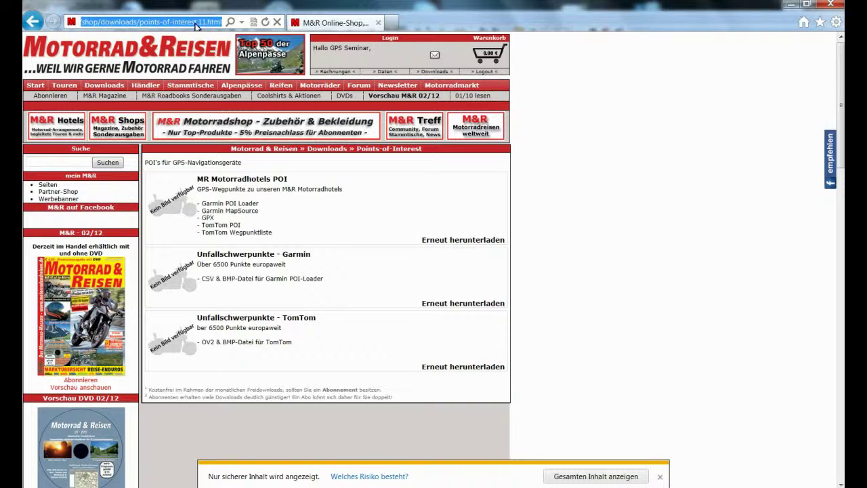
pyautogui.write('www.base')
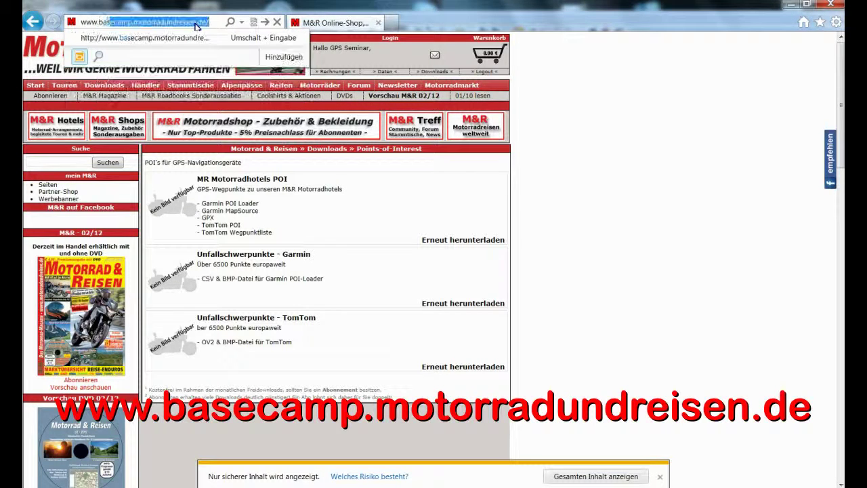
pyautogui.write('camp.')
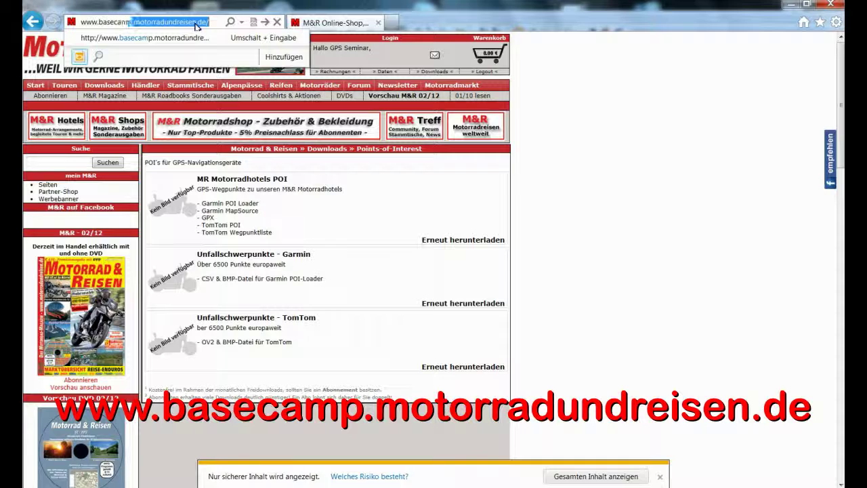
pyautogui.write('motorradundre')
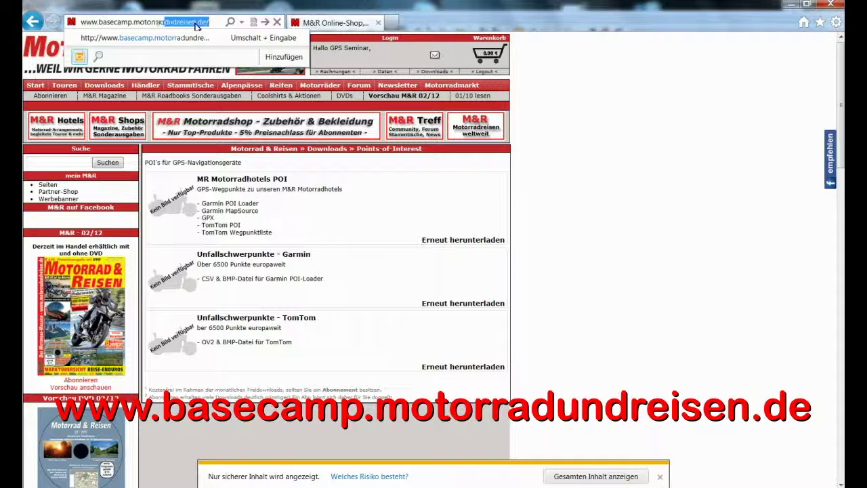
pyautogui.write('isen.de')
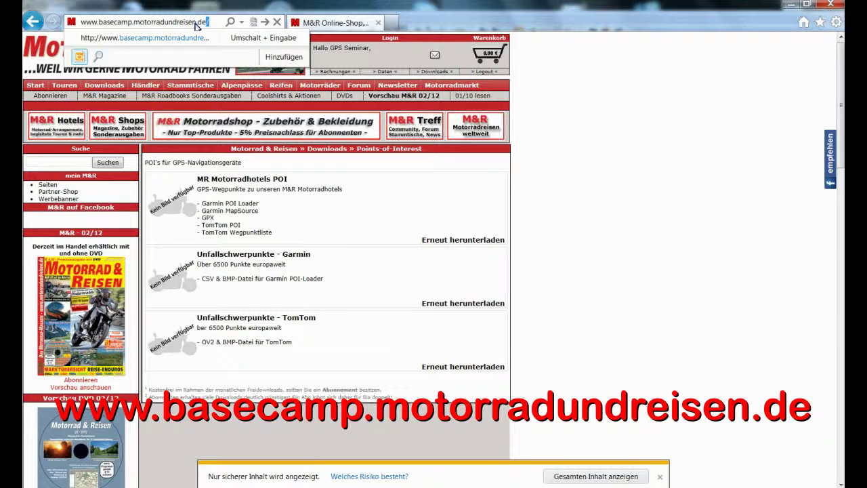
pyautogui.press('Return')
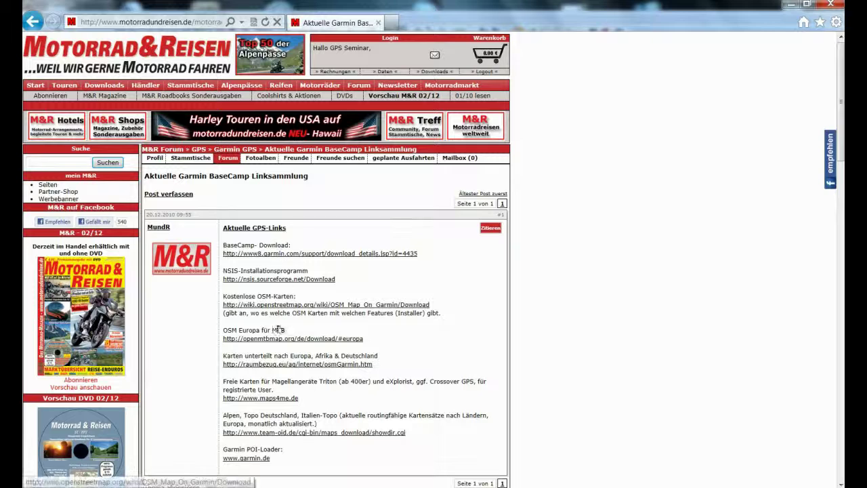
# Follow the forum post's Garmin POI-Loader link, and download and save POI Loader for Windows version 2.7.1.
pyautogui.click(250, 458)
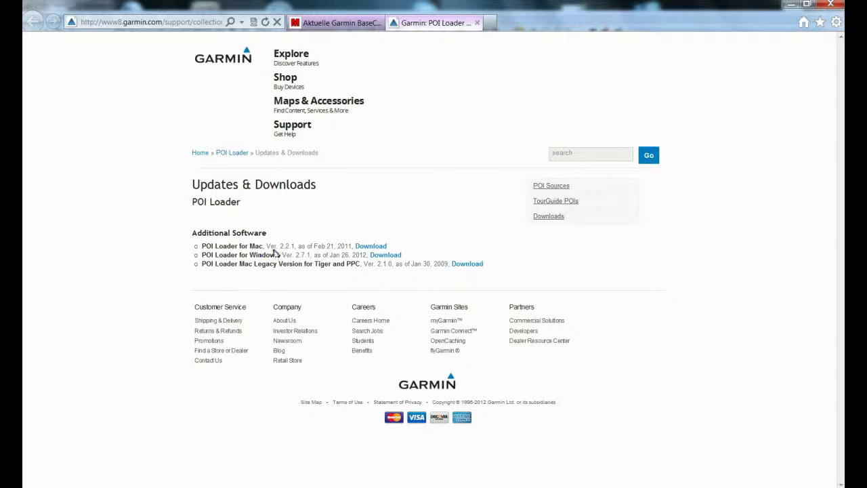
pyautogui.click(391, 258)
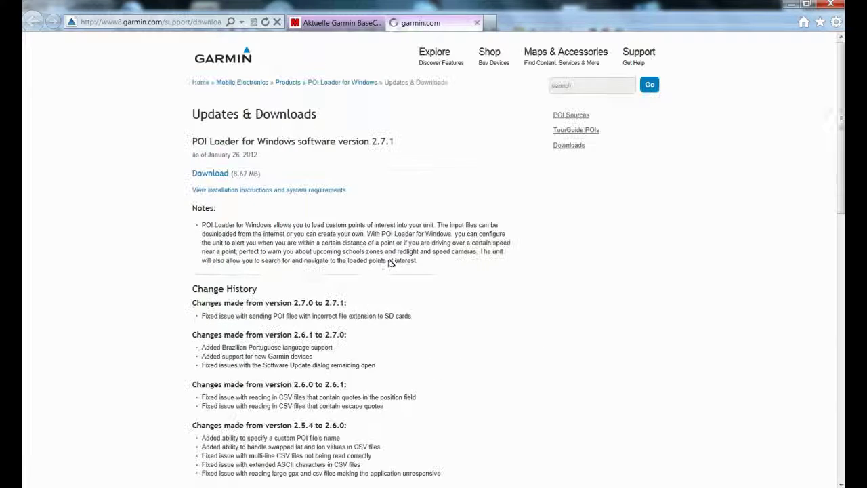
pyautogui.click(216, 175)
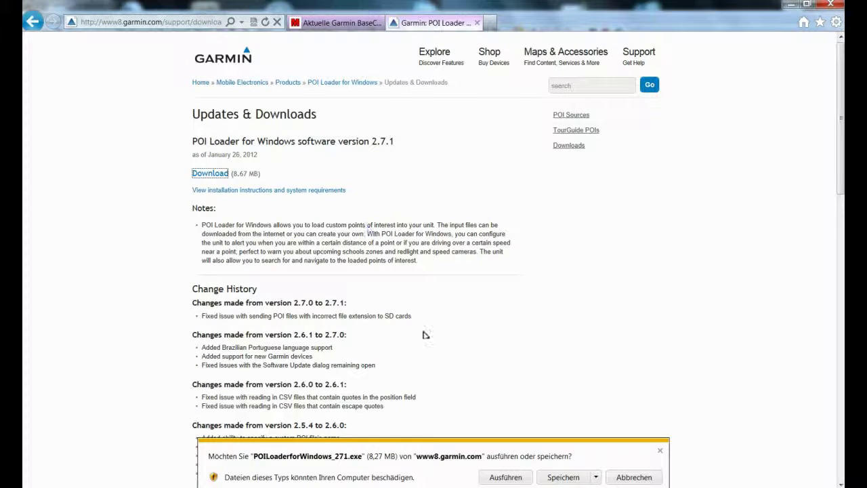
pyautogui.click(573, 478)
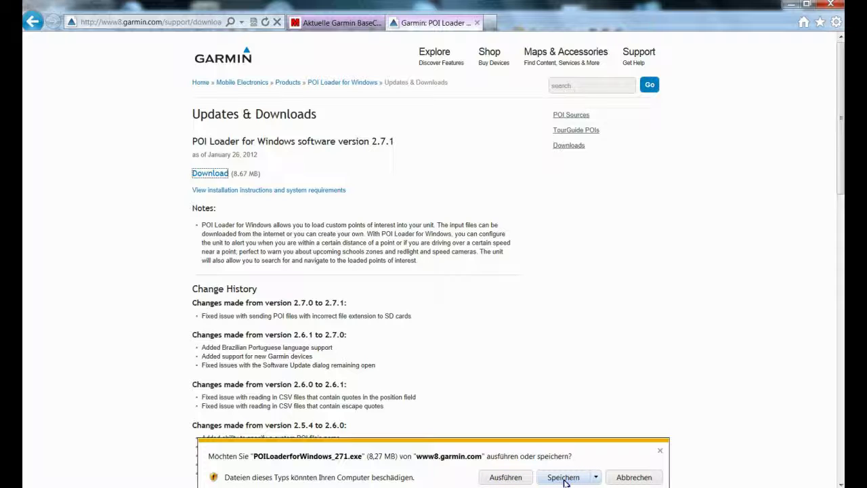
pyautogui.click(563, 478)
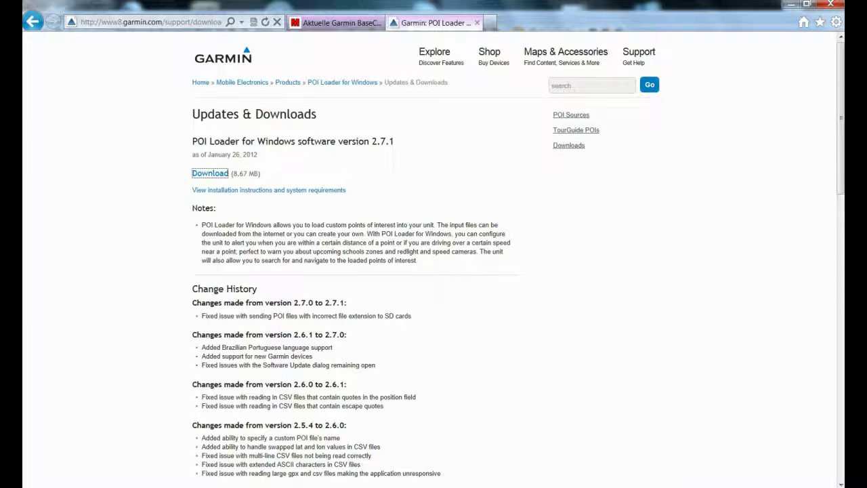
# Run the POILoaderforWindows_271 installer from the Downloads folder and start the POI Loader program.
pyautogui.moveTo(174, 448)
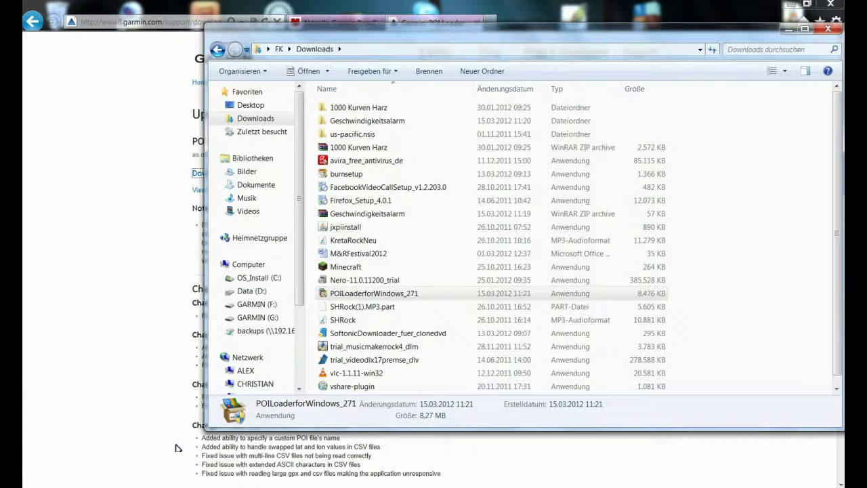
pyautogui.click(398, 293)
pyautogui.click(41, 485)
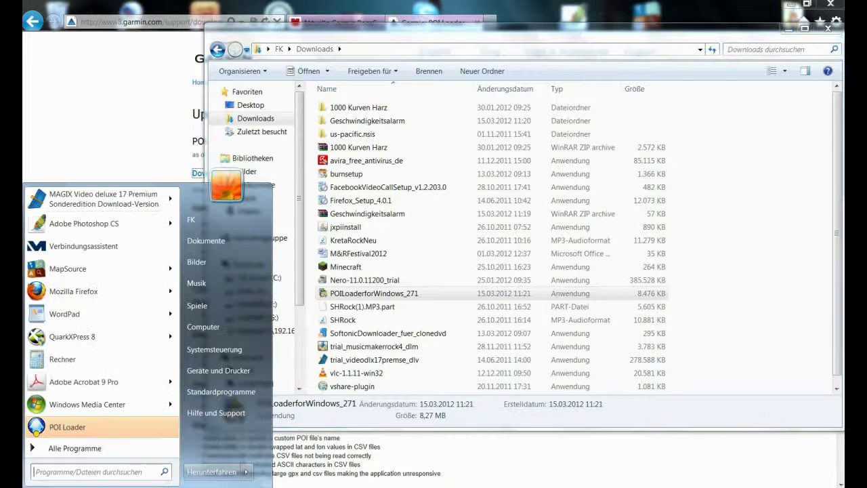
pyautogui.click(68, 427)
pyautogui.moveTo(429, 147); pyautogui.dragTo(417, 150)
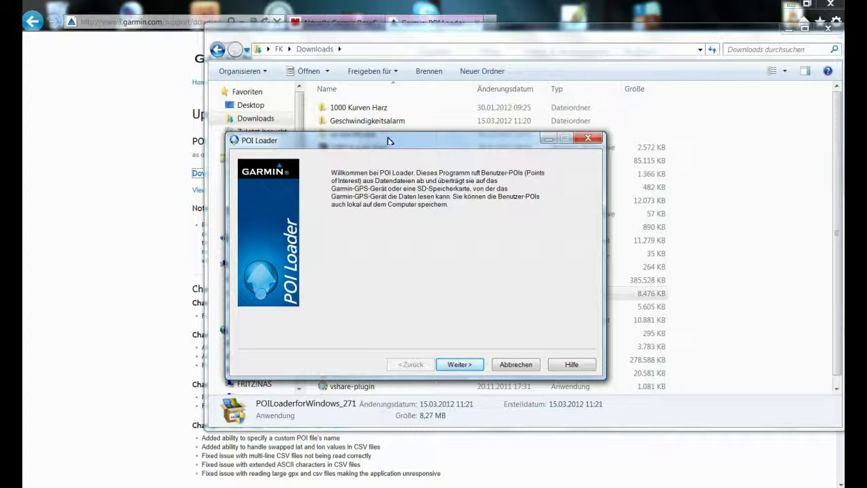
pyautogui.moveTo(385, 141); pyautogui.dragTo(357, 114)
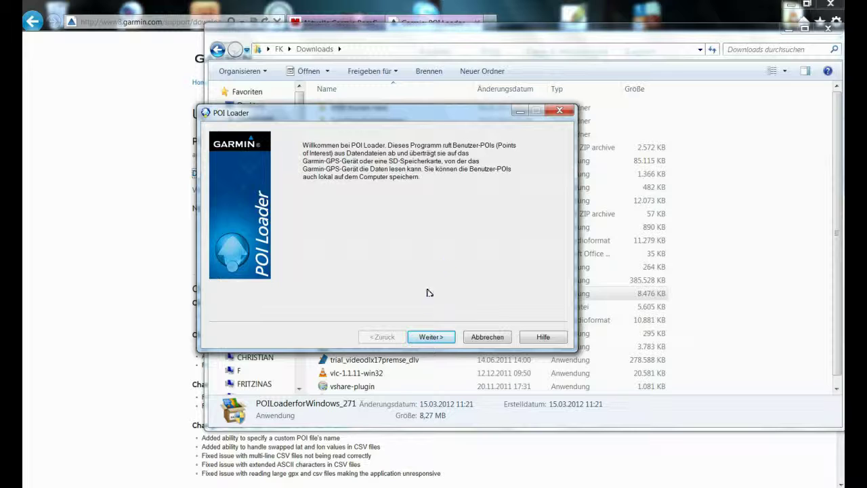
# Use Garmin-Gerät as the storage location, search for the connected device, and clear away the AutoPlay and Downloads windows.
pyautogui.click(430, 337)
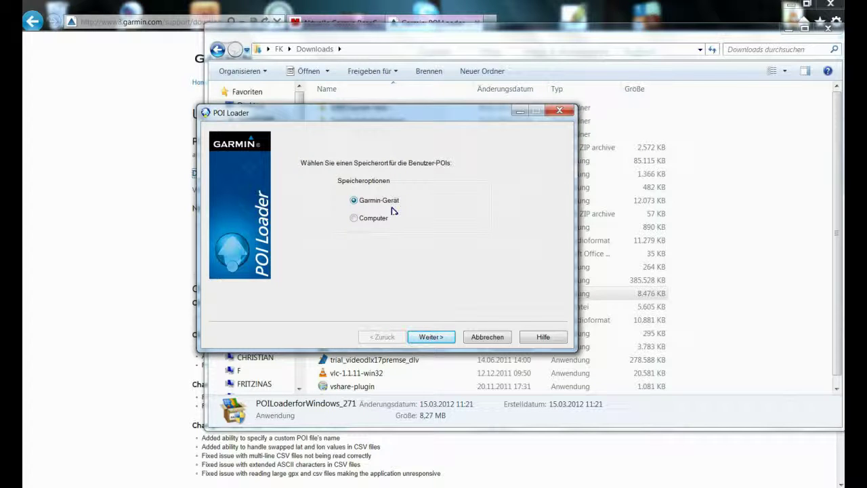
pyautogui.click(430, 336)
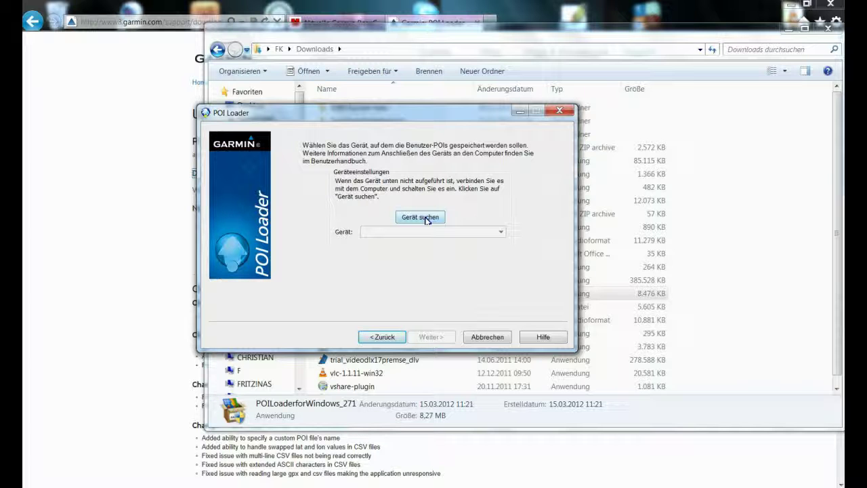
pyautogui.click(422, 218)
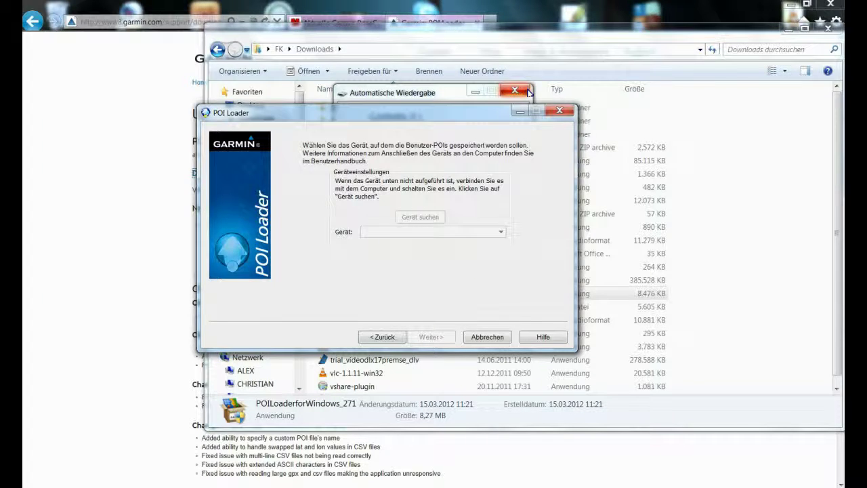
pyautogui.click(525, 93)
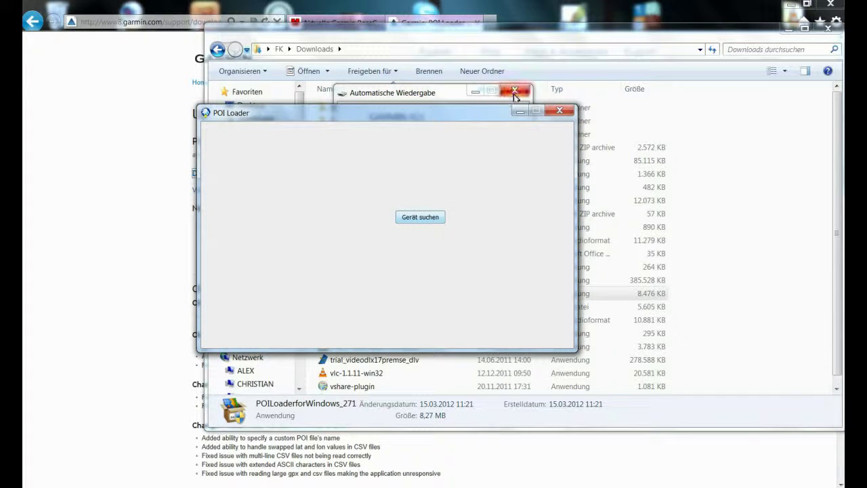
pyautogui.click(514, 92)
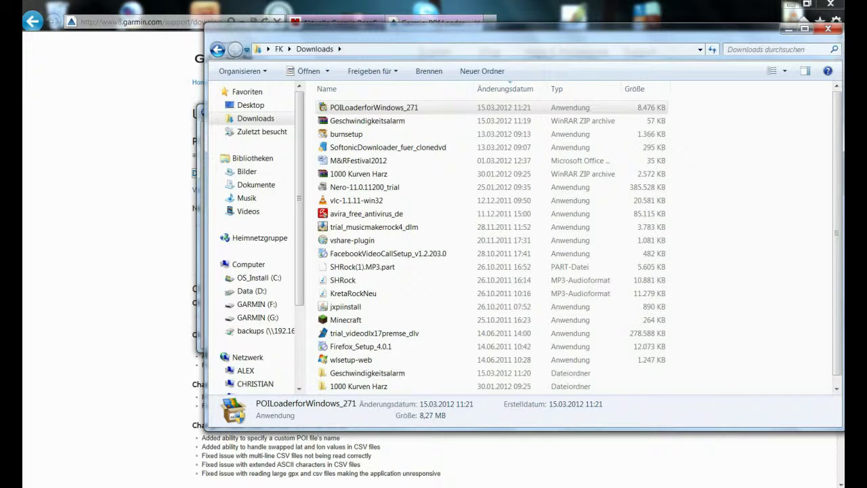
pyautogui.click(789, 31)
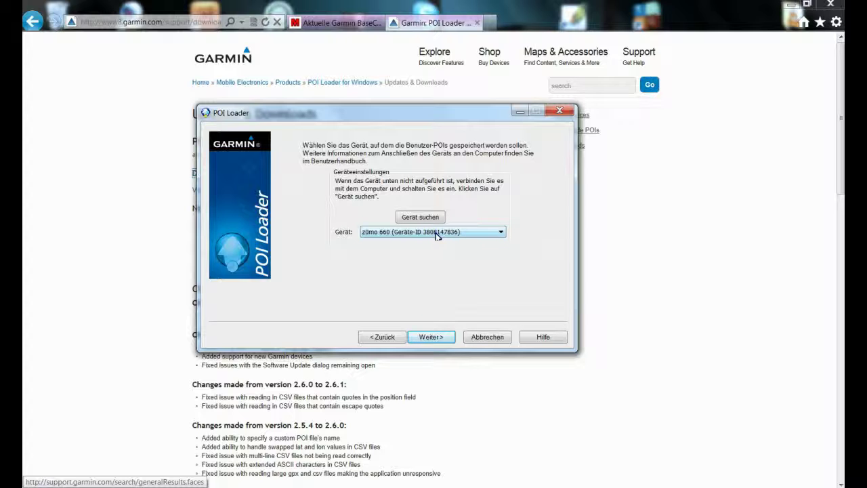
# Accept the zūmo 660 as the target device and continue with installing new user POIs on it.
pyautogui.click(437, 341)
pyautogui.click(441, 344)
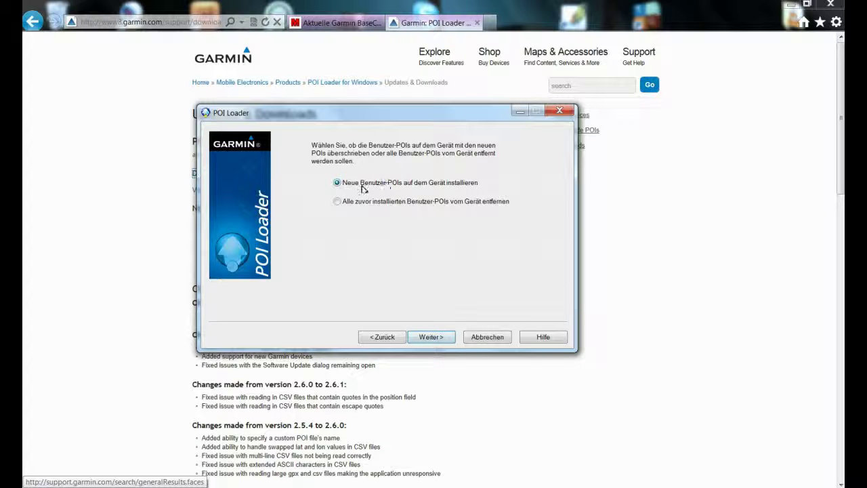
pyautogui.click(430, 337)
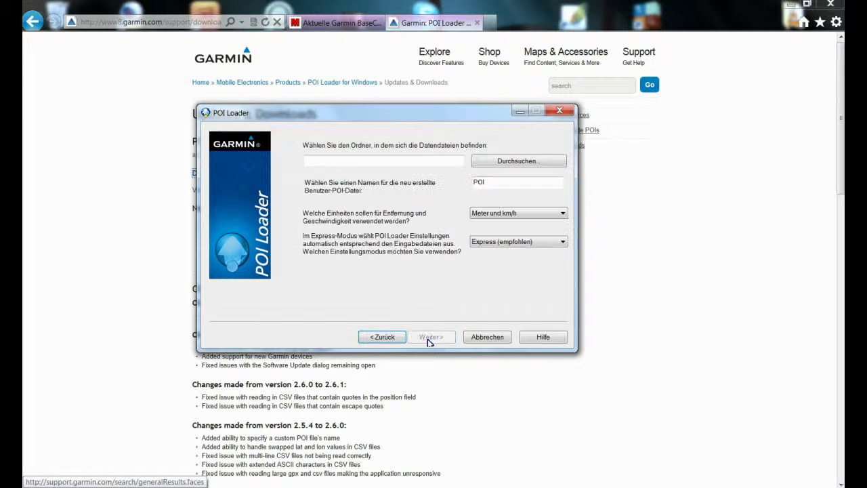
# Choose the Geschwindigkeitsalarm folder inside the user's Downloads folder on drive C as the source folder for the data files.
pyautogui.click(510, 163)
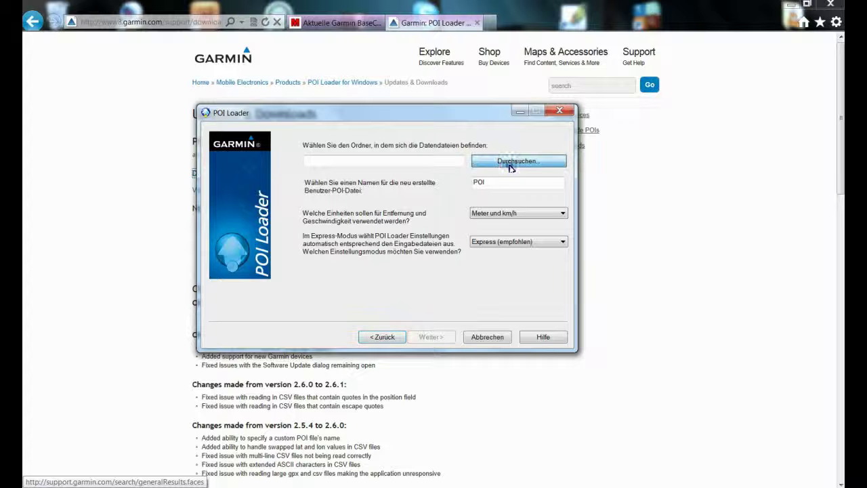
pyautogui.moveTo(468, 229)
pyautogui.mouseDown()
pyautogui.moveTo(469, 260)
pyautogui.moveTo(460, 227)
pyautogui.mouseUp()
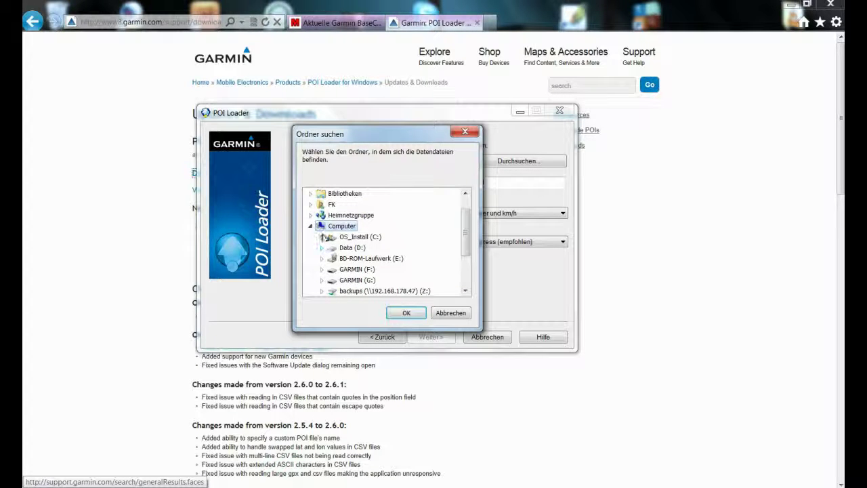
pyautogui.doubleClick(324, 237)
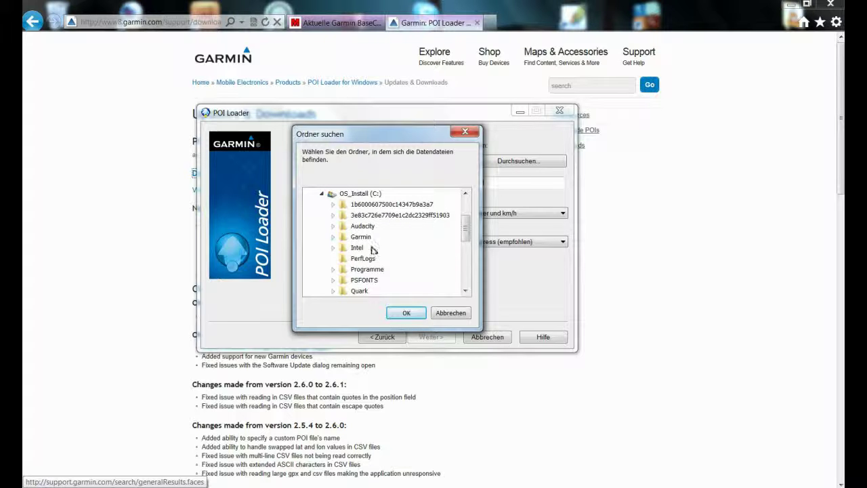
pyautogui.moveTo(467, 236)
pyautogui.mouseDown()
pyautogui.moveTo(469, 256)
pyautogui.moveTo(473, 238)
pyautogui.moveTo(468, 248)
pyautogui.mouseUp()
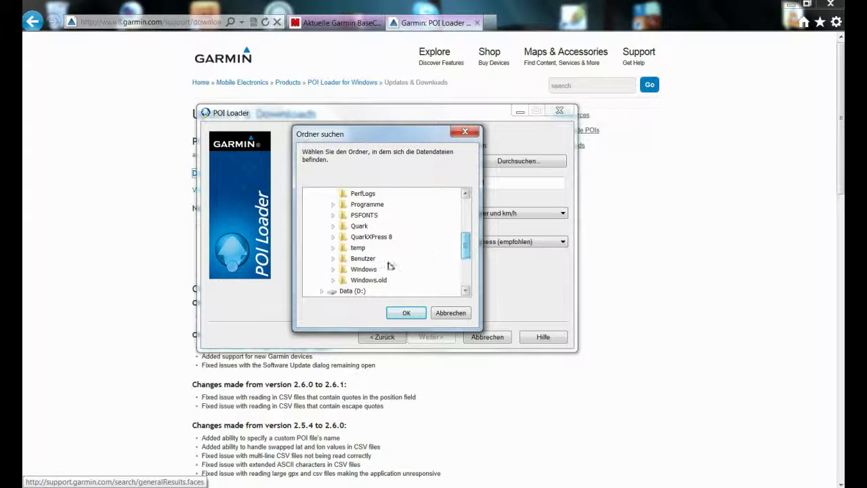
pyautogui.click(334, 259)
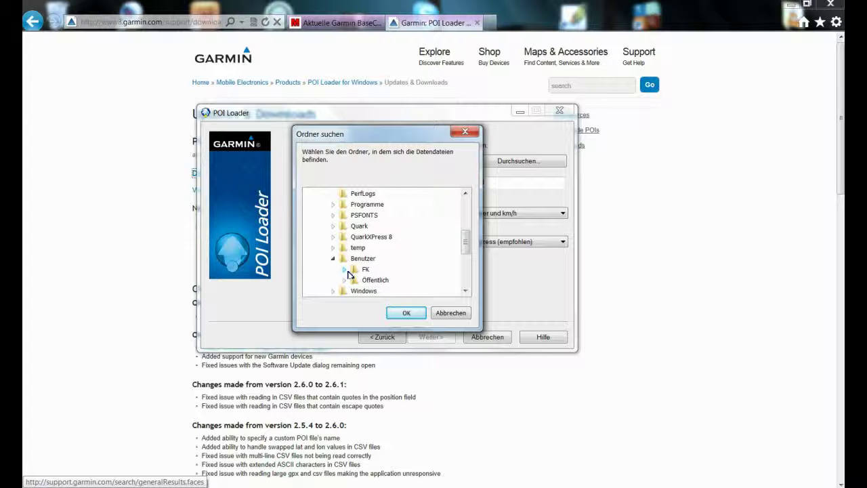
pyautogui.click(346, 270)
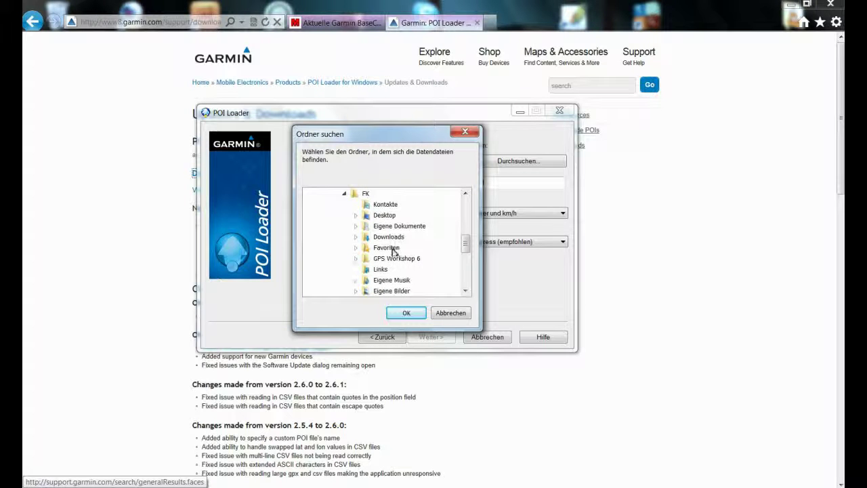
pyautogui.click(356, 236)
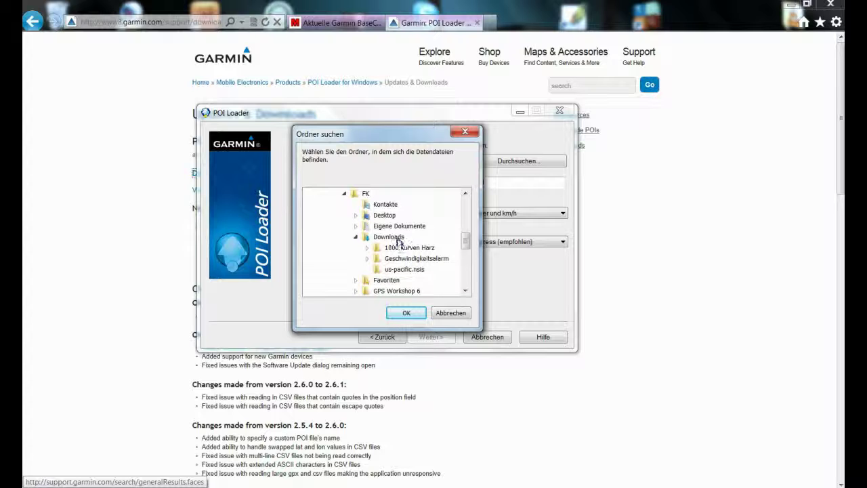
pyautogui.click(406, 259)
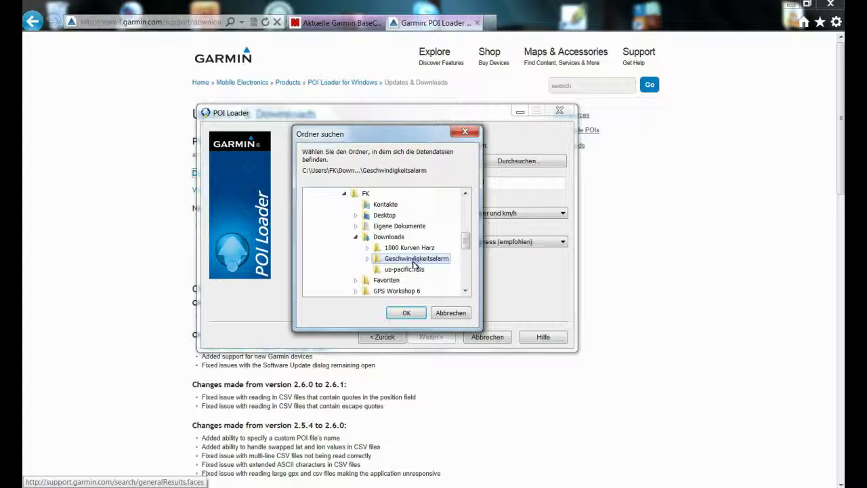
pyautogui.click(418, 317)
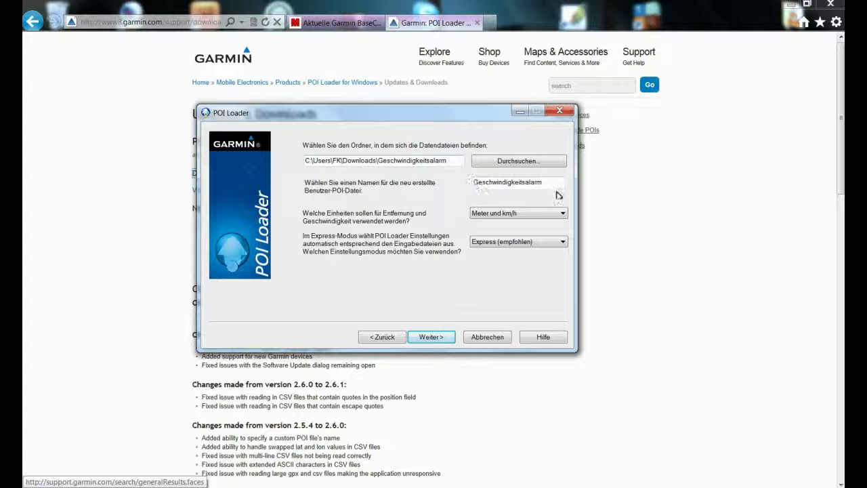
# Name the new custom POI file Unfallschwerpunktwarner.
pyautogui.moveTo(553, 184); pyautogui.dragTo(437, 184)
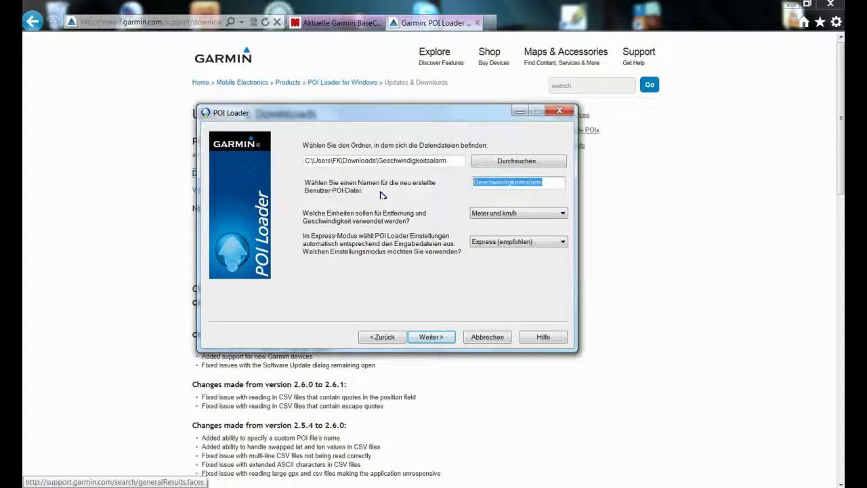
pyautogui.write('Unfa')
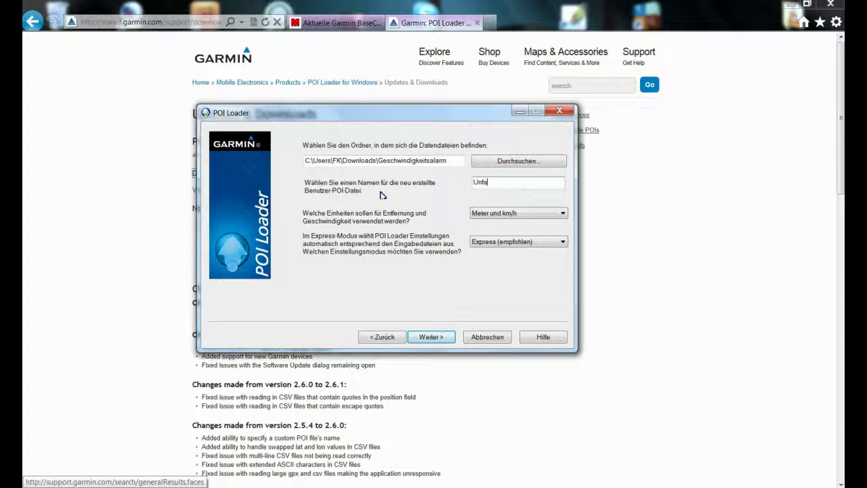
pyautogui.write('llschwerpunktwarner')
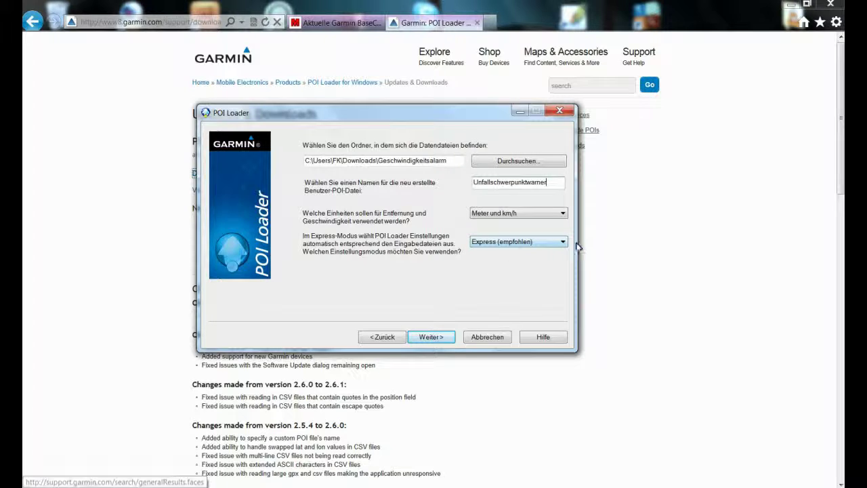
# Set the settings mode to Manuell, continue, and agree to overwrite the existing custom POI file of the same name.
pyautogui.click(549, 245)
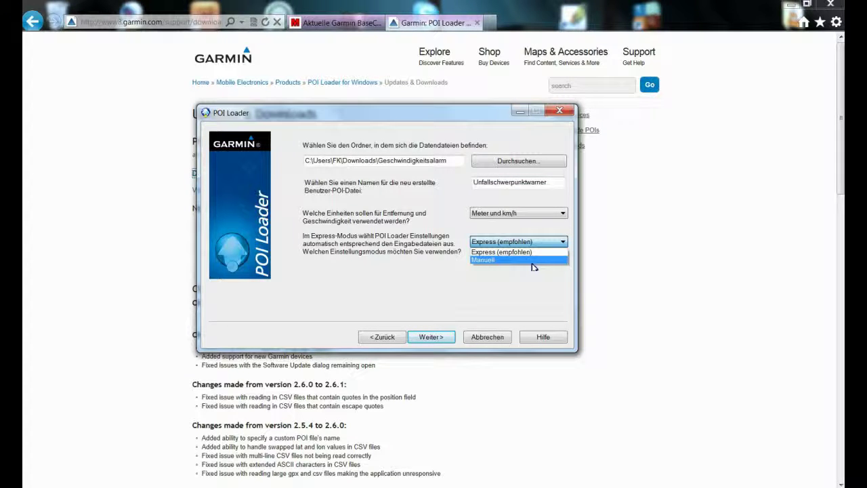
pyautogui.click(533, 260)
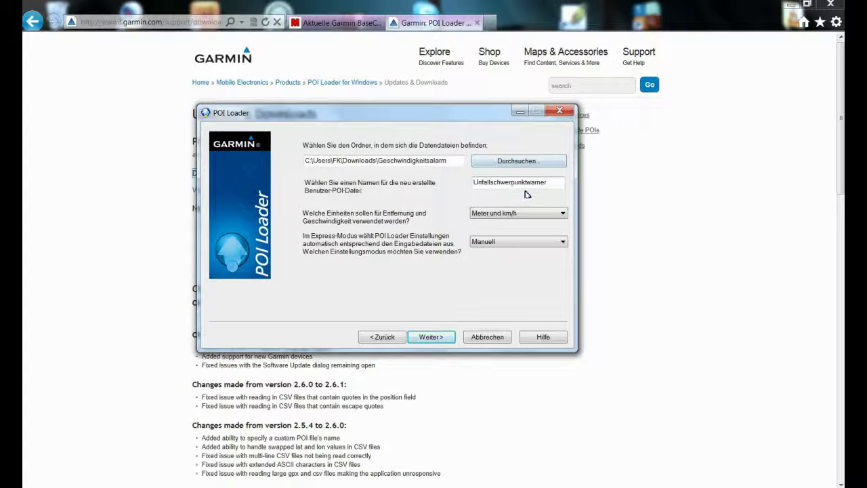
pyautogui.click(507, 242)
pyautogui.click(449, 341)
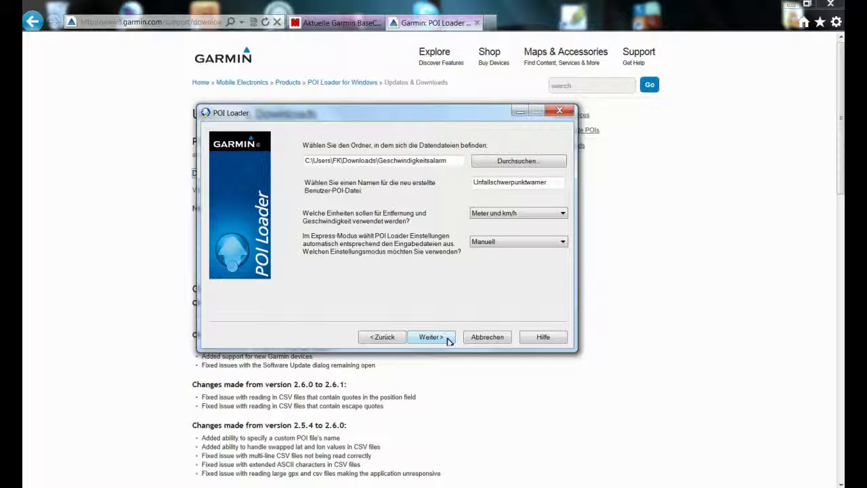
pyautogui.click(448, 339)
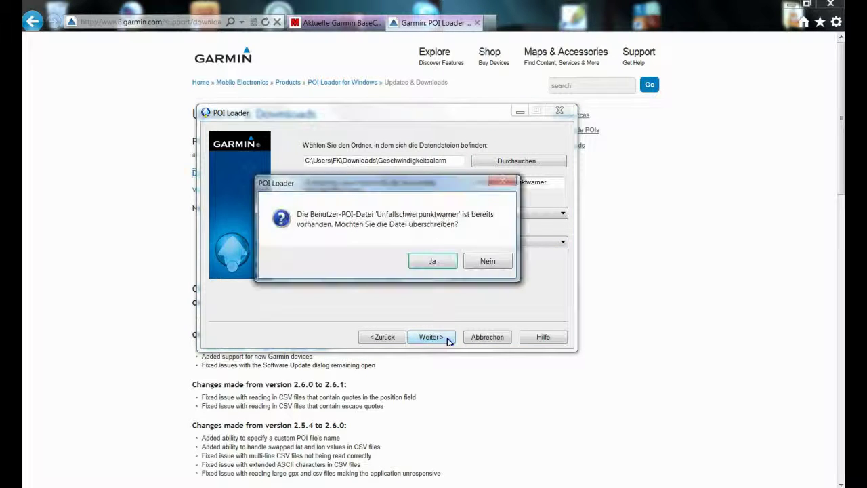
pyautogui.click(432, 260)
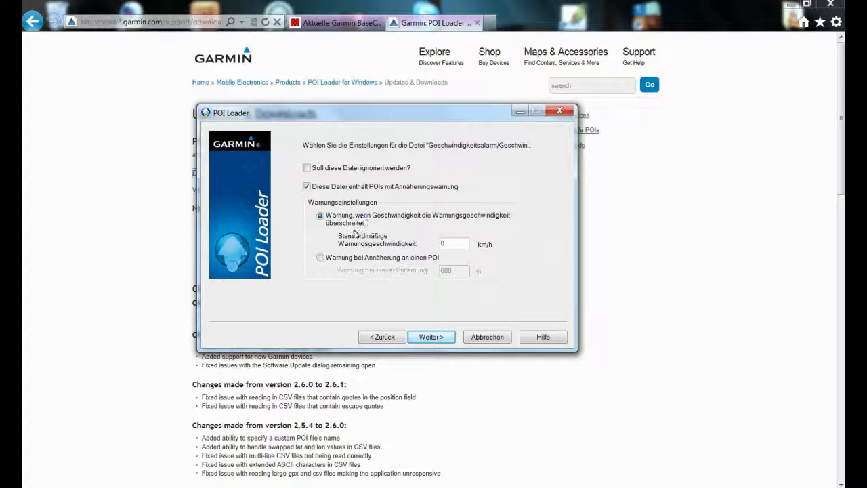
# Set the warning to trigger when approaching a POI at 200 m, install the POIs on the device, and finish POI Loader.
pyautogui.click(321, 259)
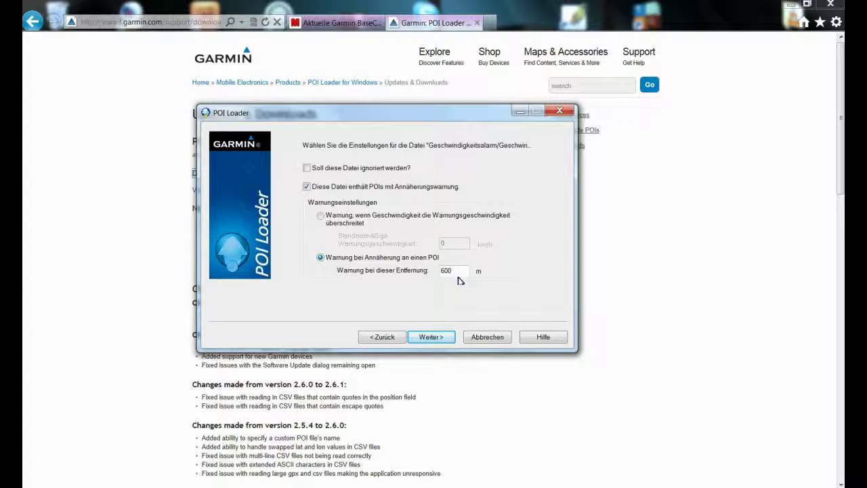
pyautogui.moveTo(464, 273); pyautogui.dragTo(441, 272)
pyautogui.write('200')
pyautogui.click(431, 337)
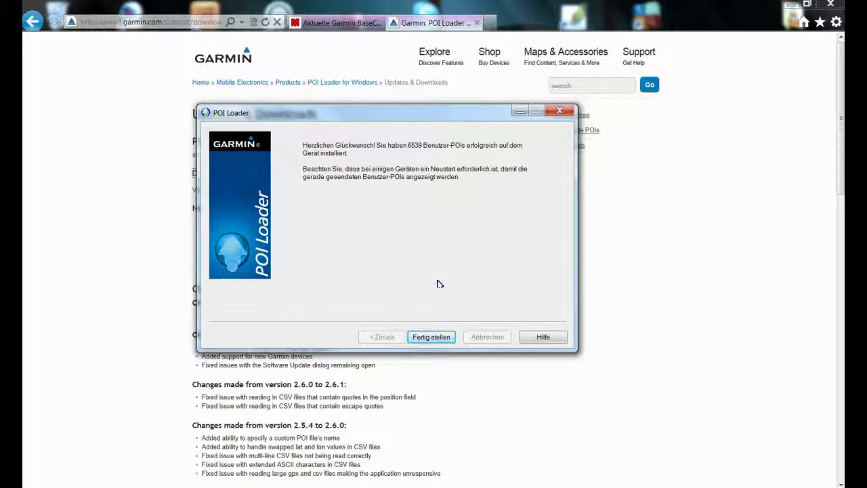
pyautogui.click(431, 337)
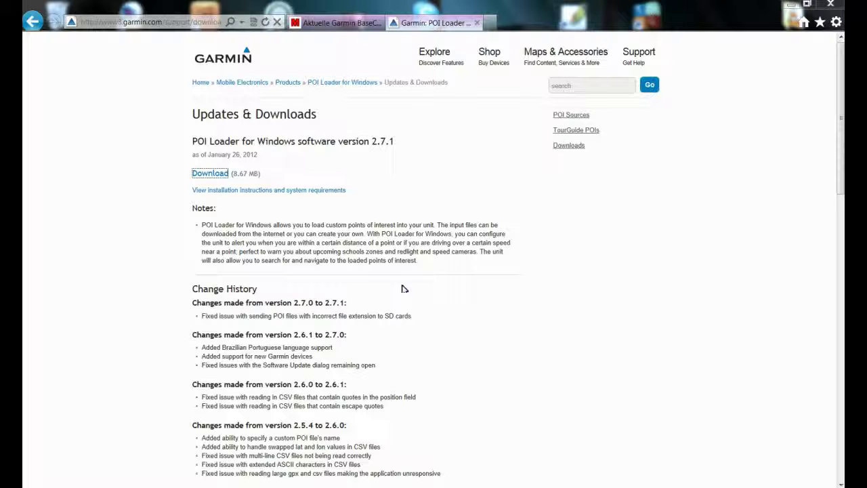